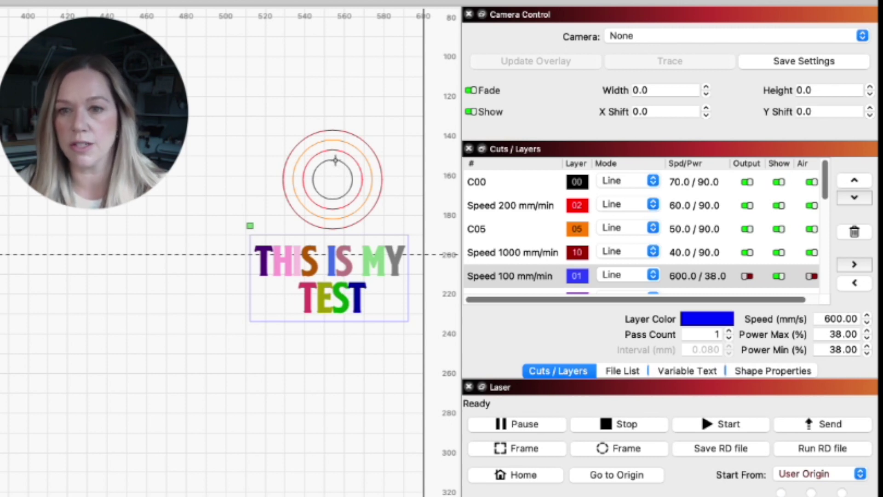
- Slow the Speed 1000 mm/min layer to 15 mm/s
{"action": "left_click", "coordinate": [348, 137]}
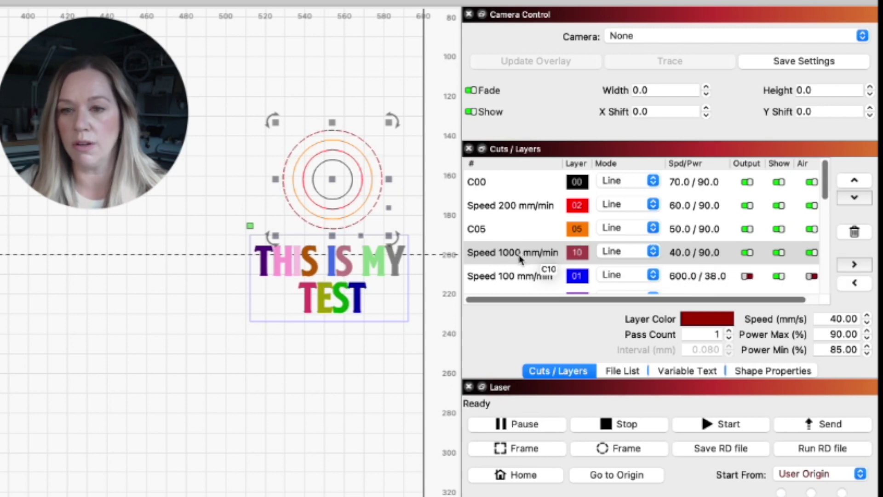
{"action": "left_click", "coordinate": [557, 254]}
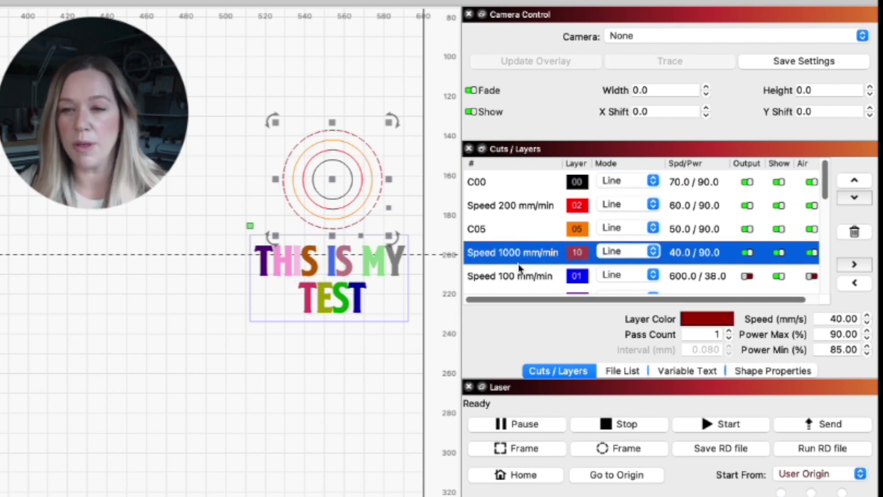
{"action": "double_click", "coordinate": [683, 256]}
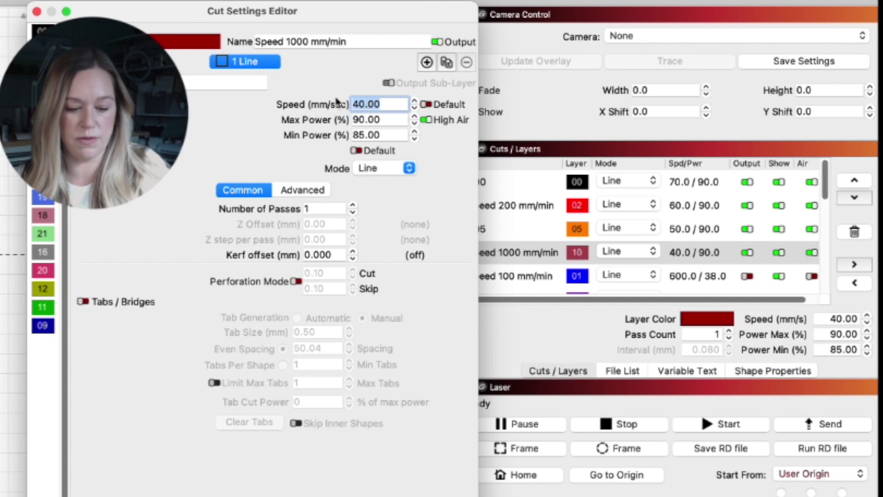
{"action": "type", "text": "15"}
{"action": "key", "text": "Return"}
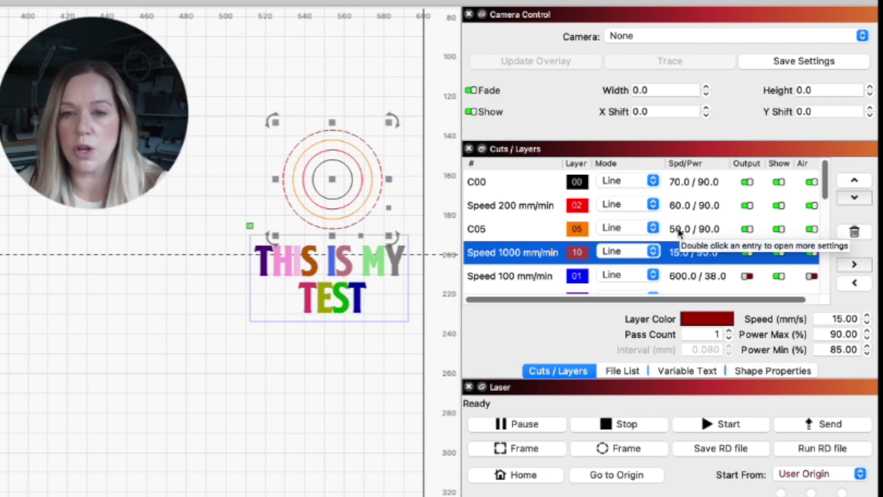
- Give layer C05 a speed of 25.00 mm/s and 85% minimum power
{"action": "double_click", "coordinate": [679, 232]}
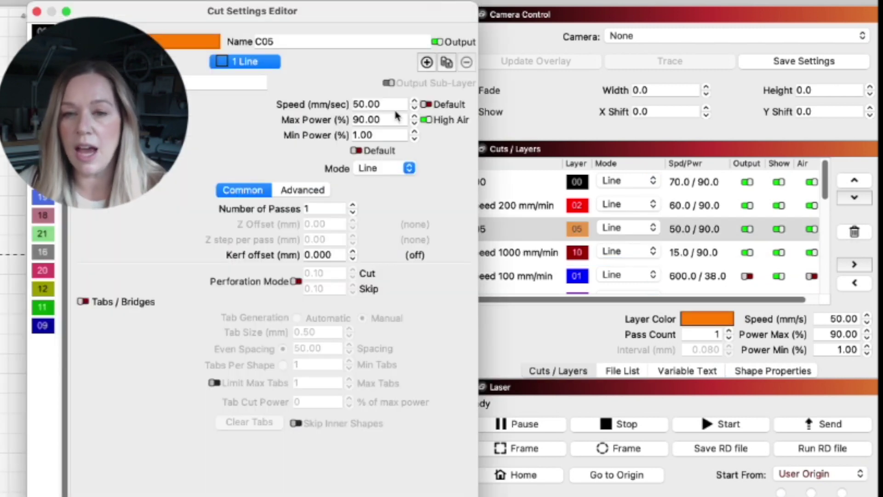
{"action": "left_click_drag", "start_coordinate": [396, 105], "coordinate": [325, 101]}
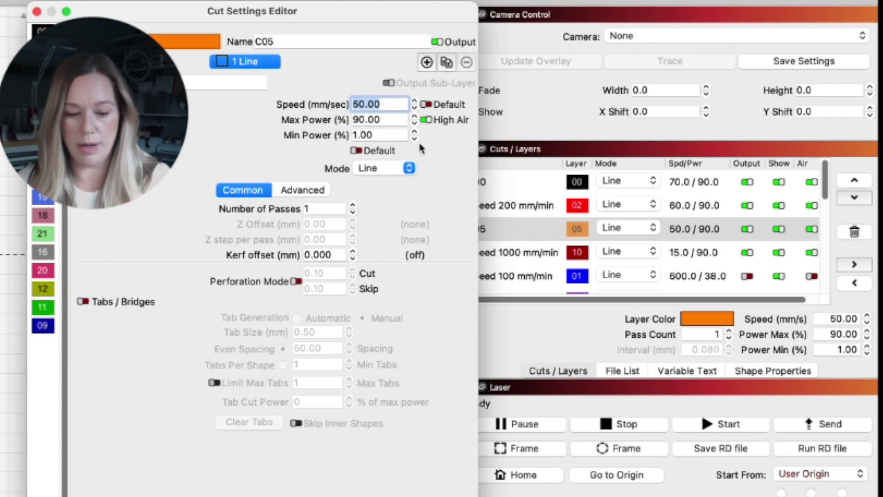
{"action": "type", "text": "25."}
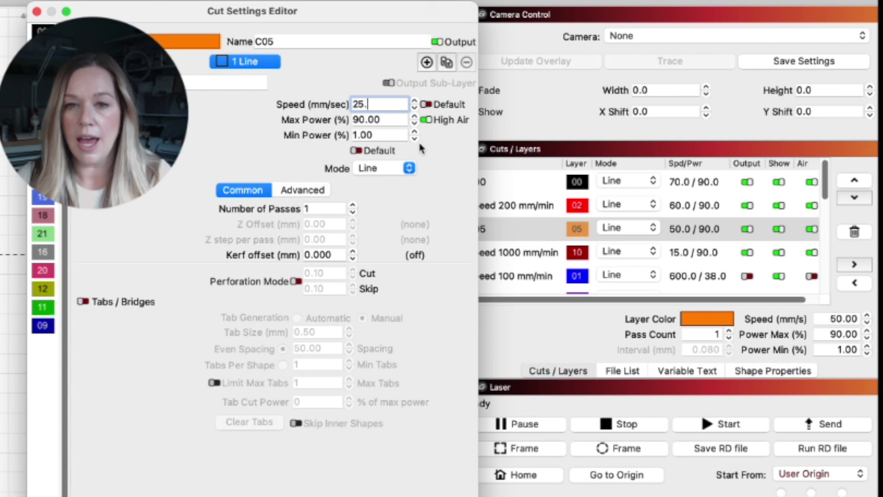
{"action": "type", "text": "00"}
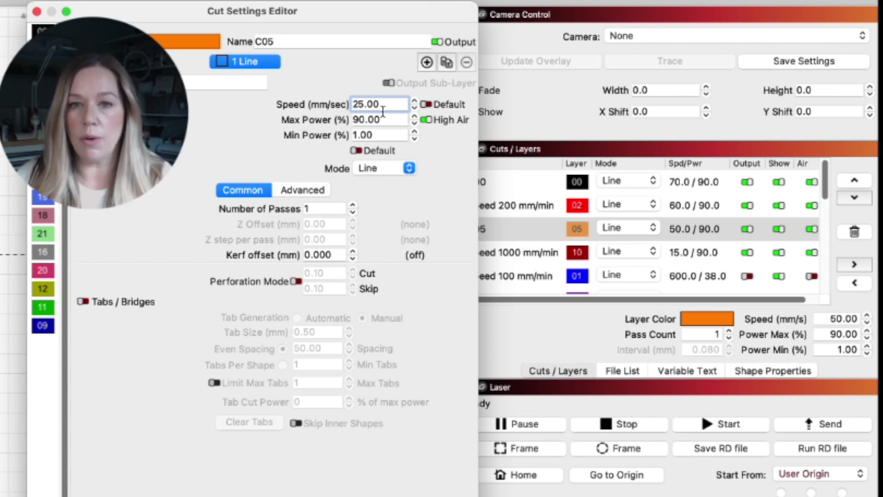
{"action": "left_click", "coordinate": [381, 135]}
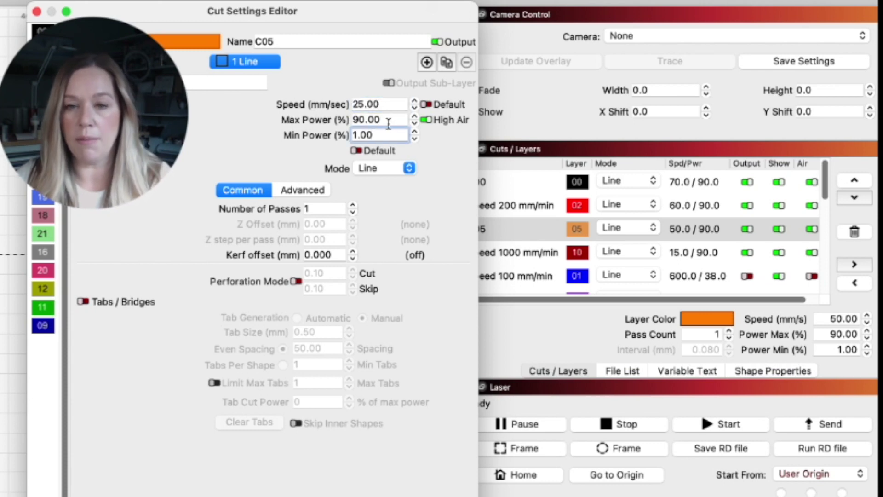
{"action": "left_click_drag", "start_coordinate": [381, 134], "coordinate": [352, 135]}
{"action": "type", "text": "85"}
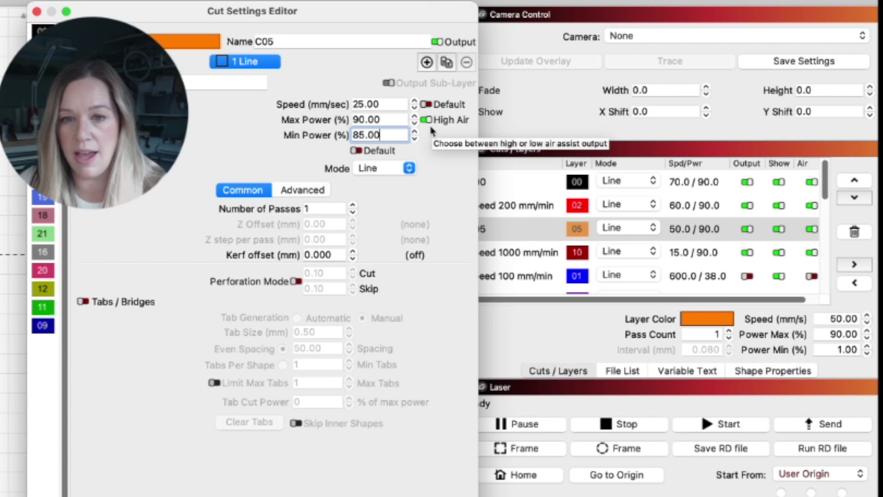
{"action": "key", "text": "Return"}
{"action": "left_click", "coordinate": [541, 211]}
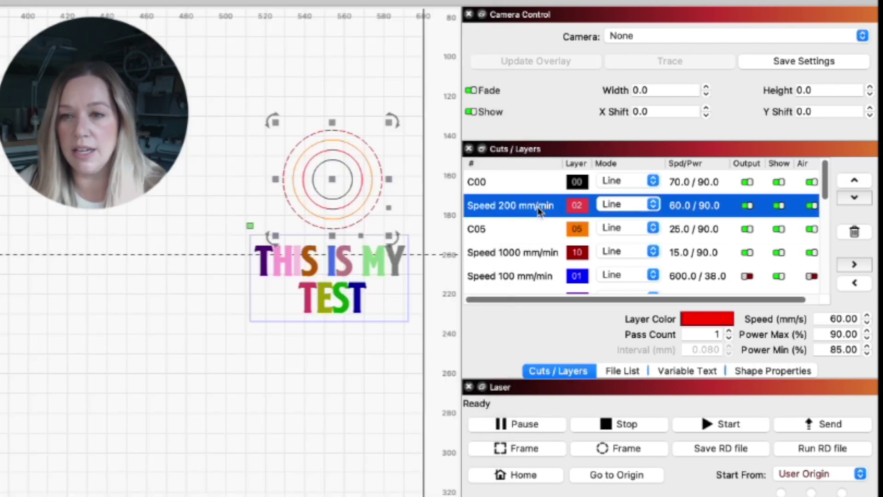
- Set the Speed 200 mm/min layer's speed to 35 mm/s
{"action": "double_click", "coordinate": [541, 211]}
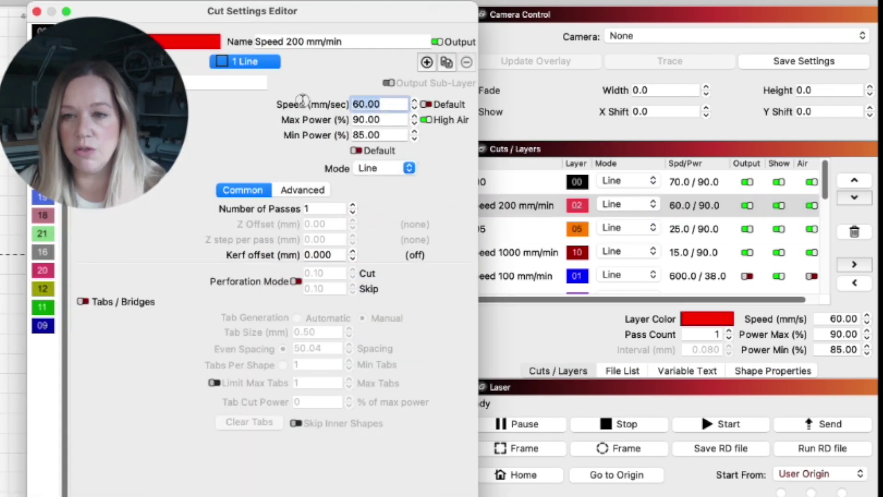
{"action": "type", "text": "35"}
{"action": "key", "text": "Return"}
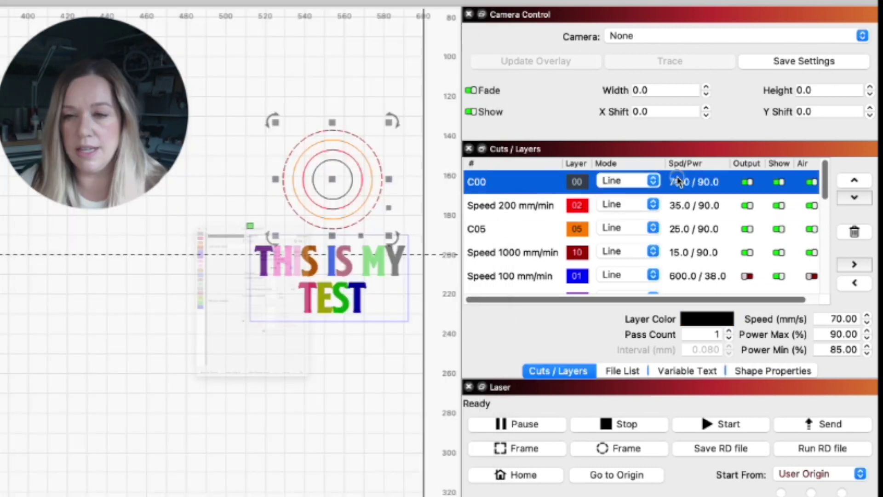
- Change layer C00's speed from 70.00 to 45 mm/s
{"action": "double_click", "coordinate": [677, 182]}
{"action": "left_click", "coordinate": [392, 104]}
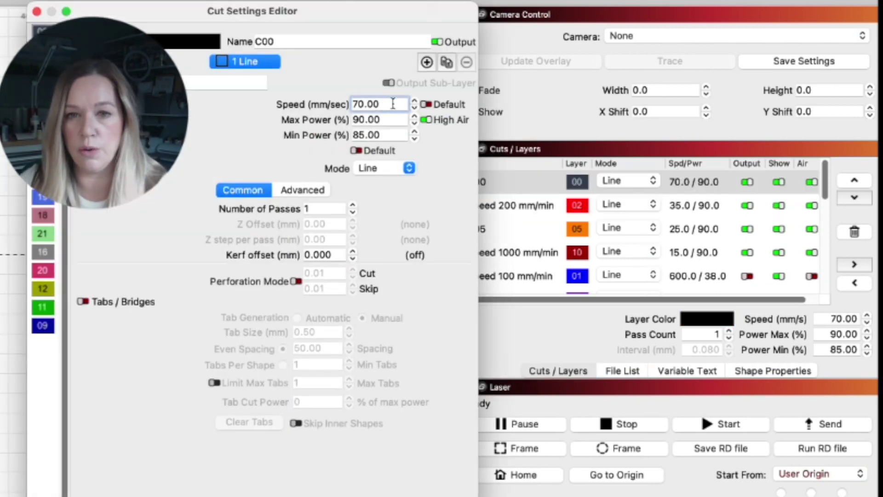
{"action": "left_click_drag", "start_coordinate": [394, 104], "coordinate": [287, 93]}
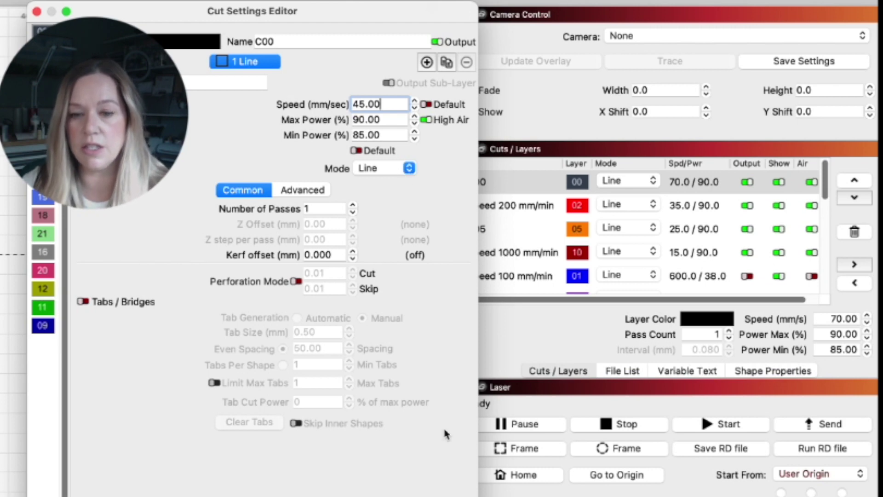
{"action": "key", "text": "Return"}
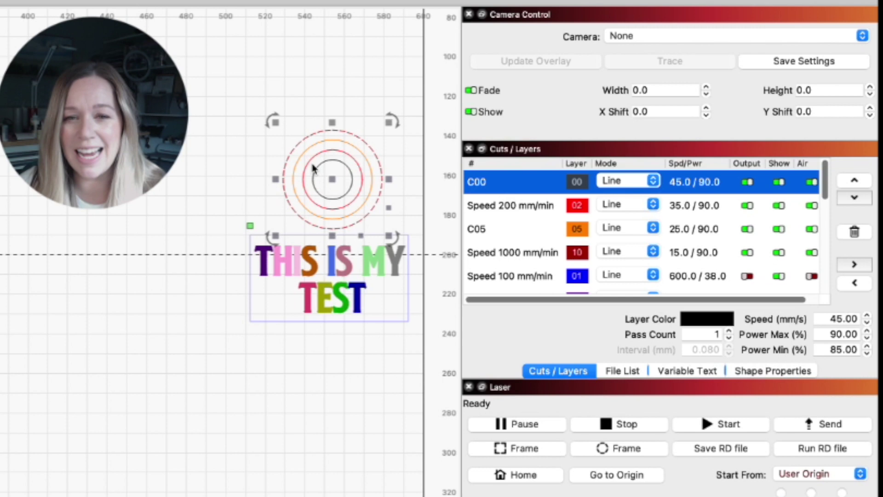
- Select the concentric circles and undo their enlargement, restoring the smaller size
{"action": "left_click", "coordinate": [220, 107]}
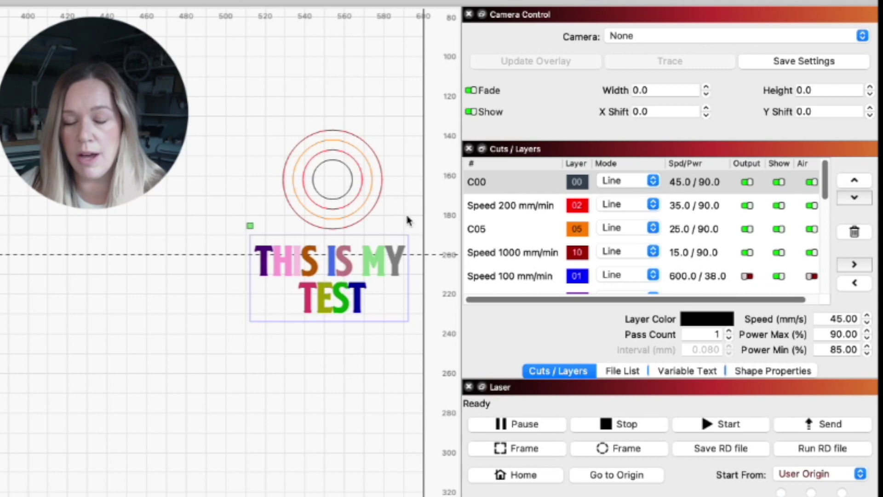
{"action": "left_click_drag", "start_coordinate": [406, 218], "coordinate": [275, 123]}
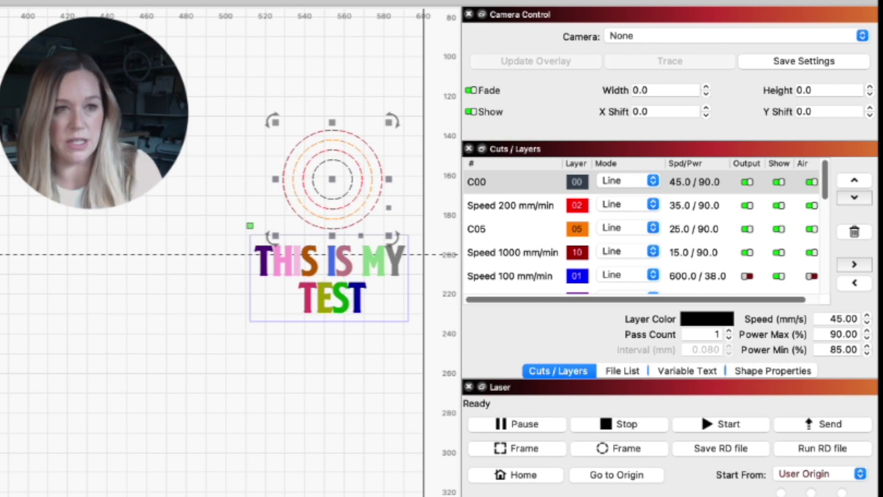
{"action": "key", "text": "ctrl+z"}
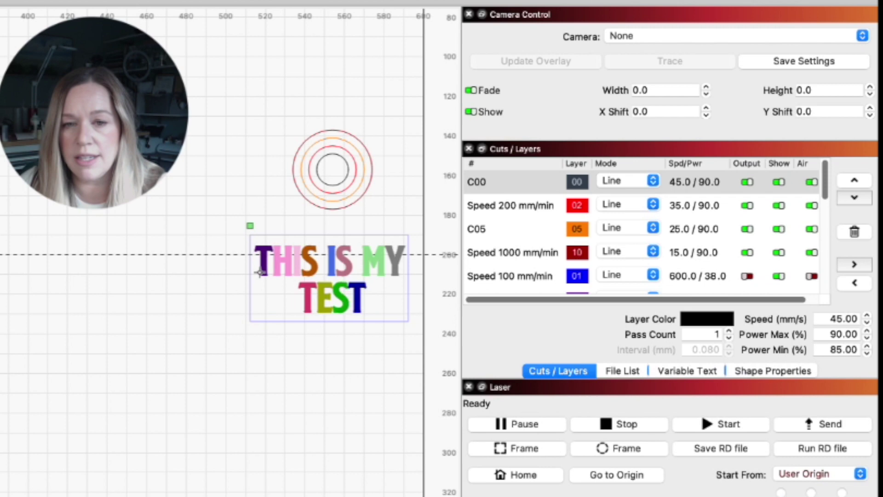
- Review layers including C23, then open full cut settings for fill layer C25 (400 mm/s, 20%/15% power)
{"action": "scroll", "coordinate": [607, 239], "scroll_direction": "down", "scroll_amount": 10}
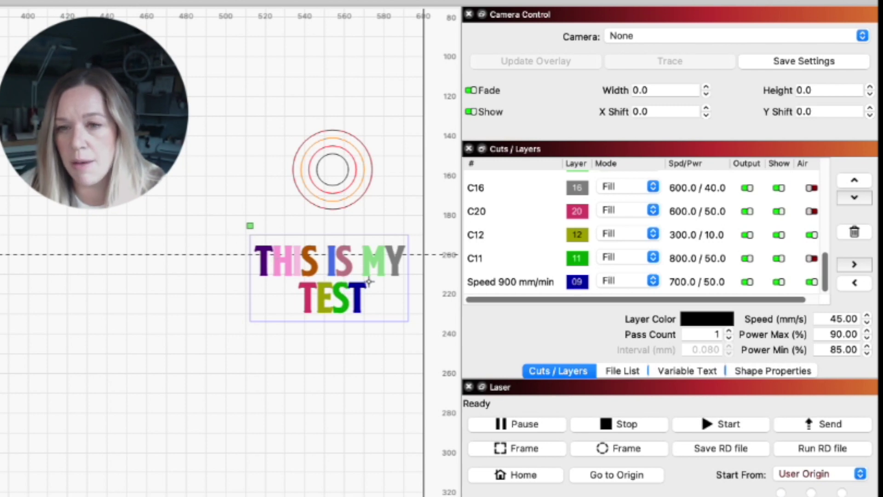
{"action": "scroll", "coordinate": [553, 236], "scroll_direction": "up", "scroll_amount": 5}
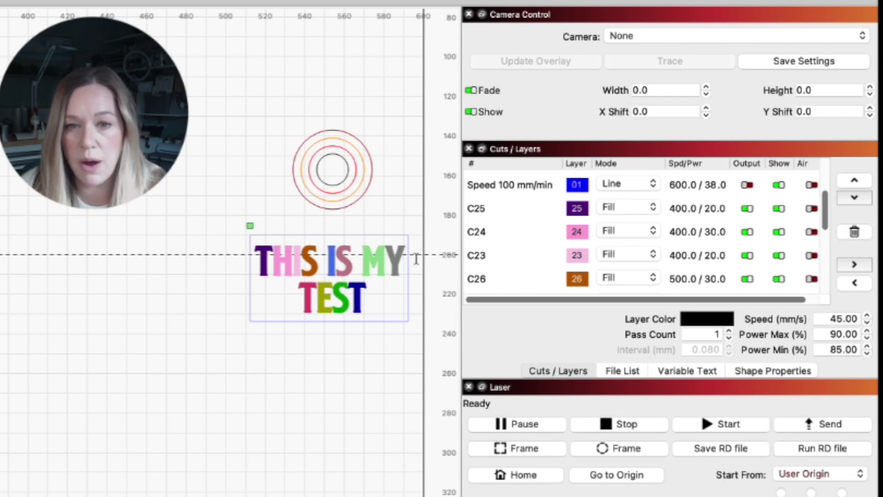
{"action": "left_click", "coordinate": [741, 166]}
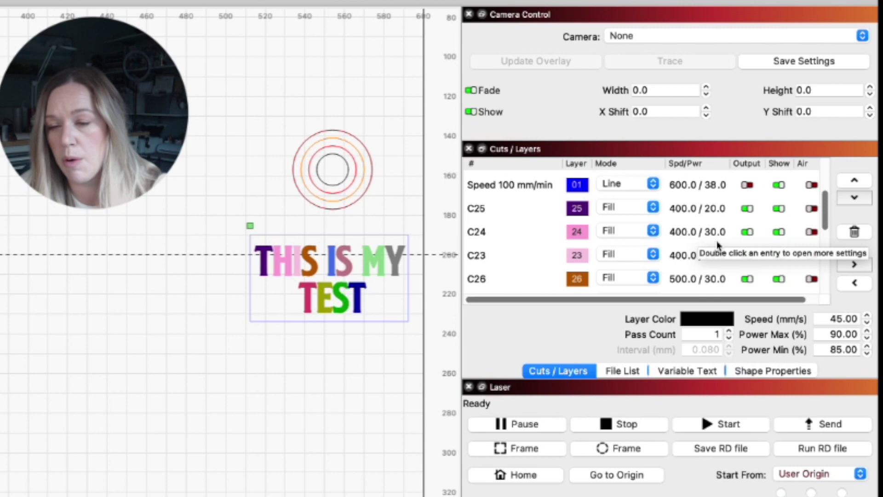
{"action": "left_click", "coordinate": [679, 261]}
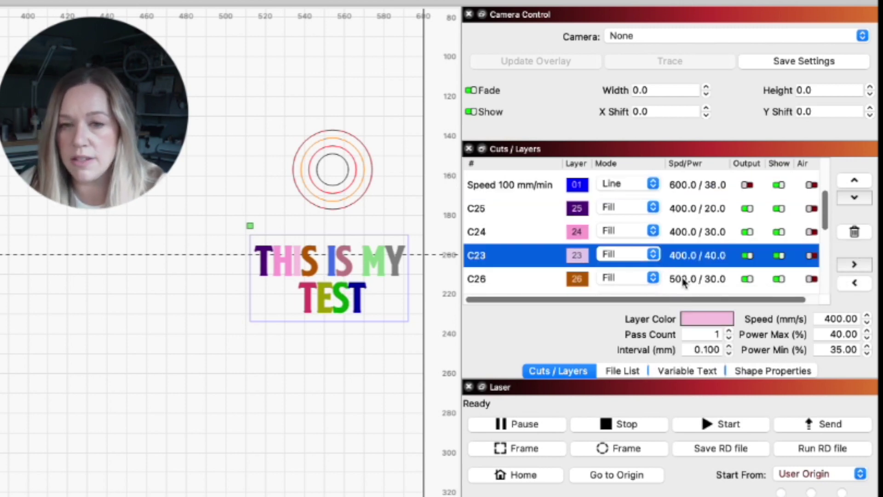
{"action": "scroll", "coordinate": [684, 281], "scroll_direction": "down", "scroll_amount": 3}
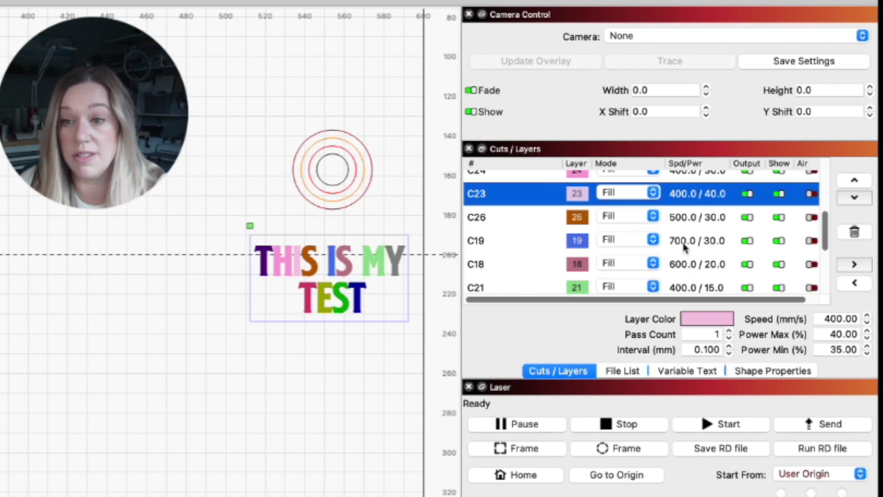
{"action": "scroll", "coordinate": [702, 280], "scroll_direction": "down", "scroll_amount": 5}
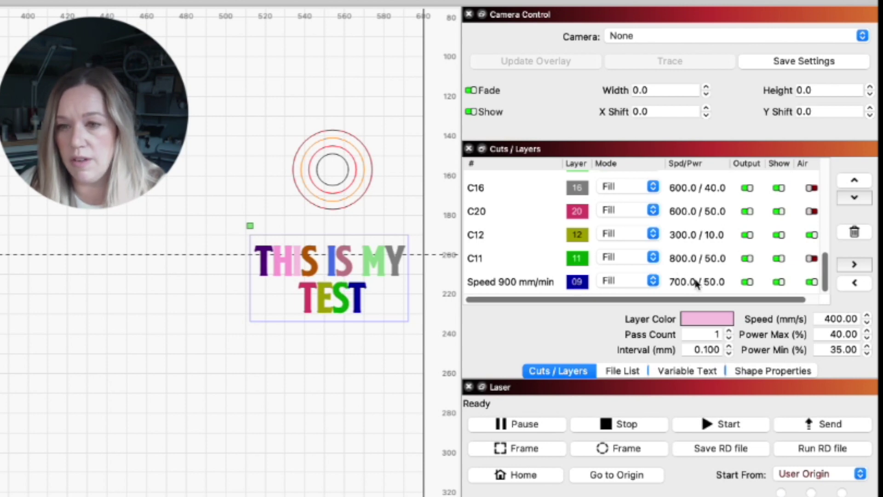
{"action": "scroll", "coordinate": [694, 286], "scroll_direction": "up", "scroll_amount": 8}
{"action": "double_click", "coordinate": [696, 209]}
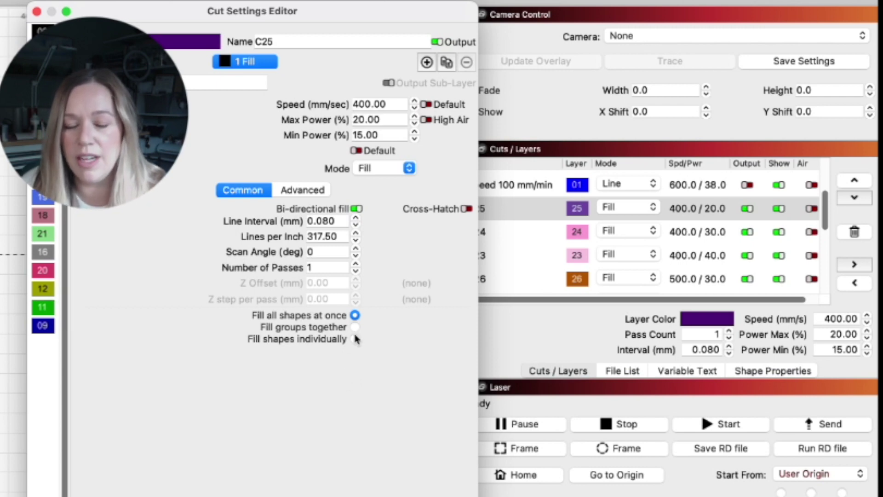
- Set C23's max power to 20% and min power to 15%, then reopen it to verify
{"action": "left_click", "coordinate": [42, 87]}
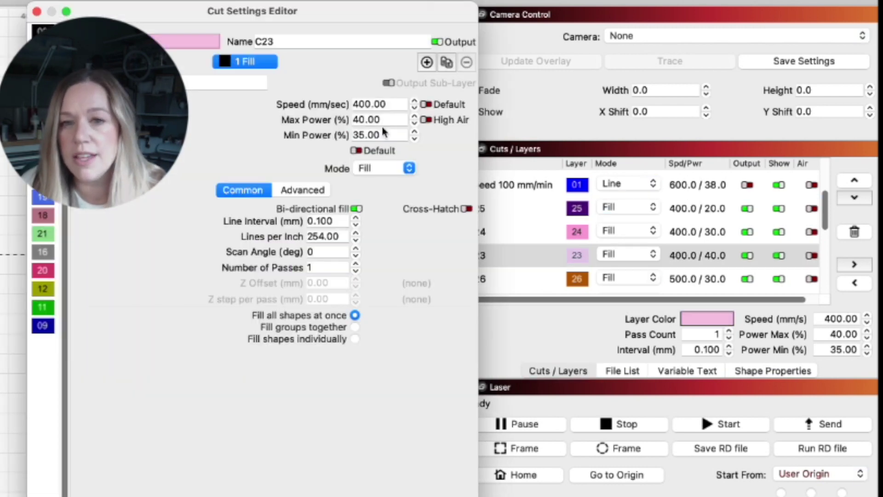
{"action": "double_click", "coordinate": [375, 120]}
{"action": "type", "text": "20"}
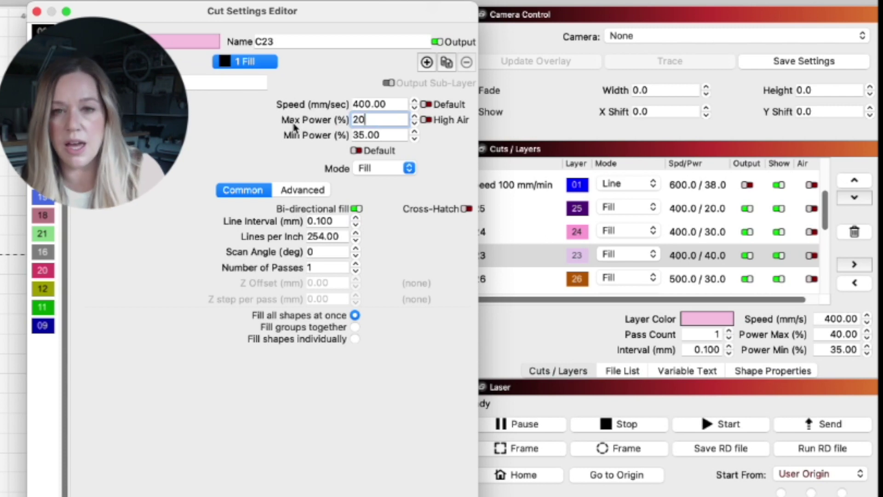
{"action": "key", "text": "Tab"}
{"action": "type", "text": "15"}
{"action": "key", "text": "Return"}
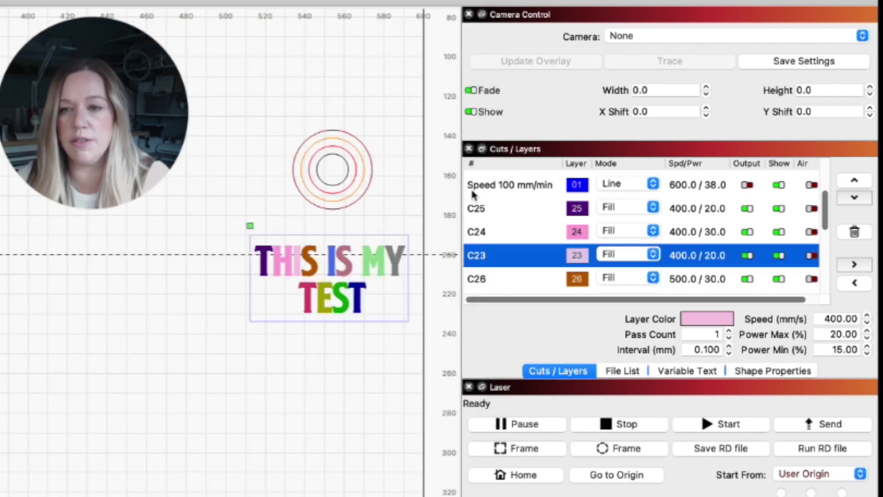
{"action": "double_click", "coordinate": [679, 256]}
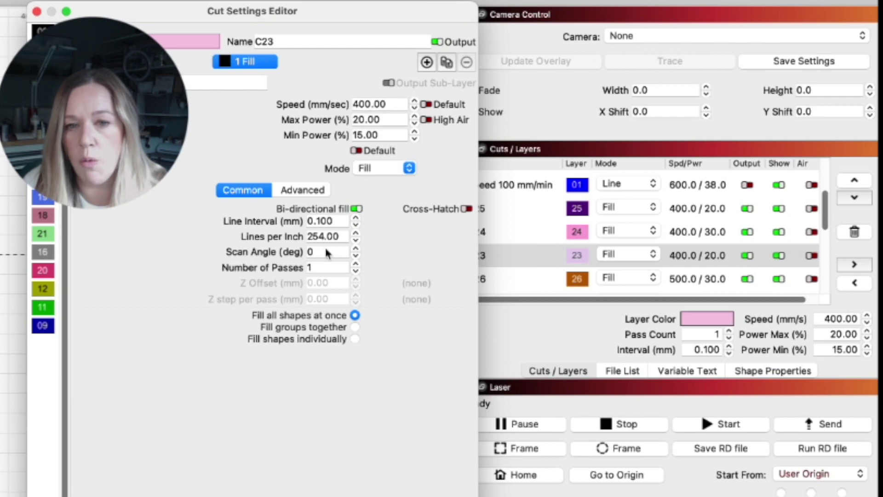
{"action": "key", "text": "Return"}
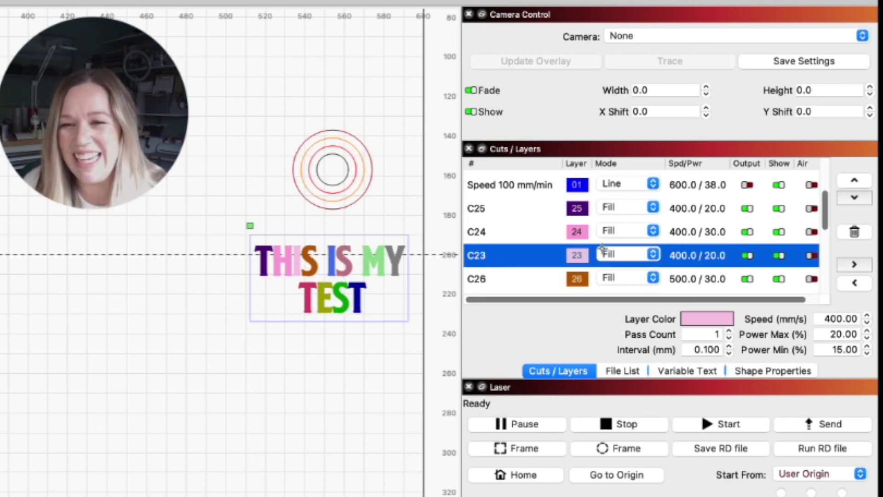
- Inspect the Speed 100 mm/min layer, then box-select the concentric circles on the canvas
{"action": "scroll", "coordinate": [607, 244], "scroll_direction": "up", "scroll_amount": 4}
{"action": "scroll", "coordinate": [690, 226], "scroll_direction": "down", "scroll_amount": 5}
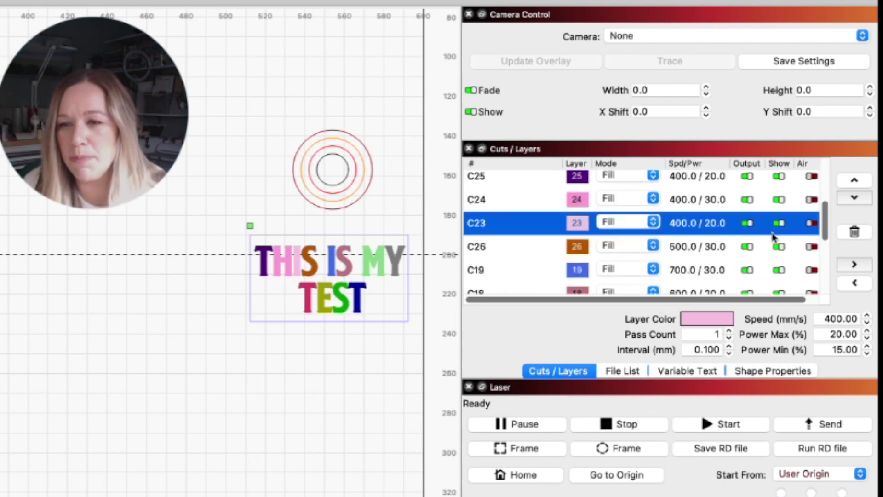
{"action": "scroll", "coordinate": [714, 216], "scroll_direction": "up", "scroll_amount": 4}
{"action": "scroll", "coordinate": [709, 221], "scroll_direction": "down", "scroll_amount": 2}
{"action": "left_click", "coordinate": [711, 214]}
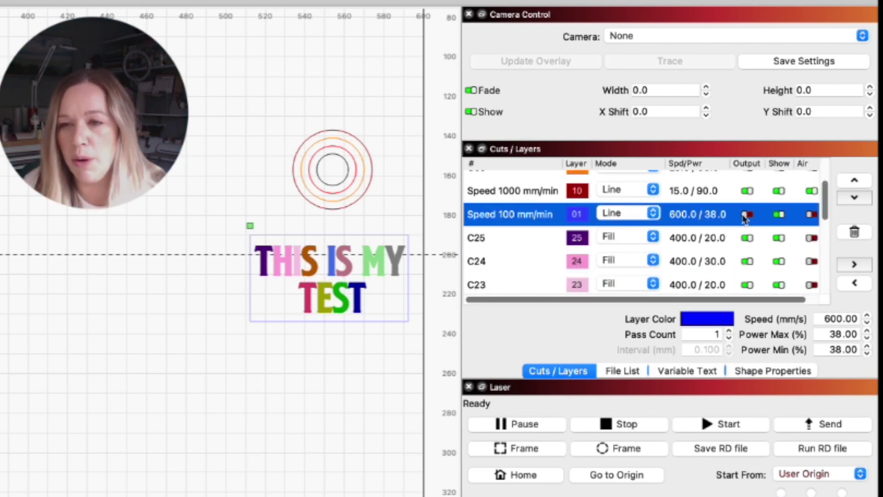
{"action": "scroll", "coordinate": [693, 203], "scroll_direction": "up", "scroll_amount": 3}
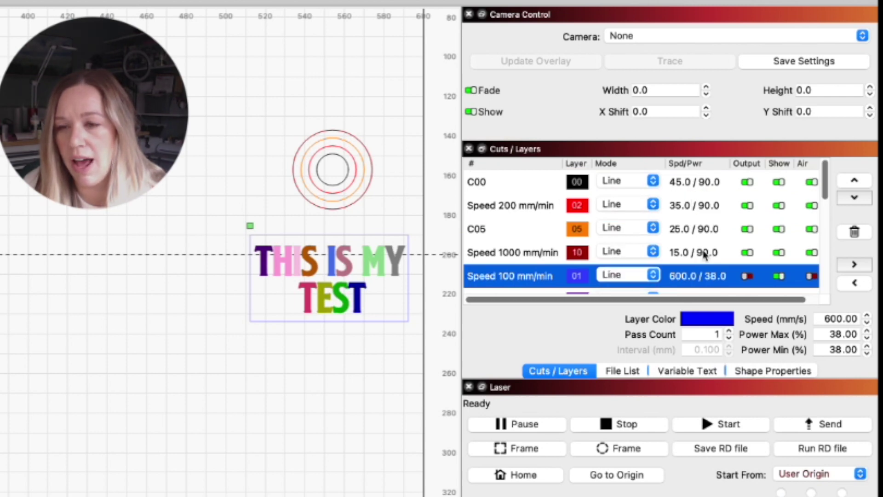
{"action": "left_click_drag", "start_coordinate": [271, 121], "coordinate": [395, 227]}
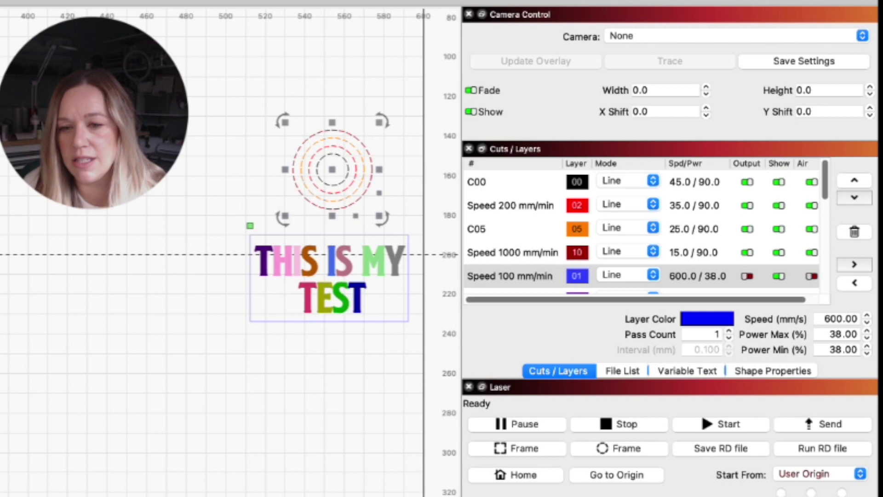